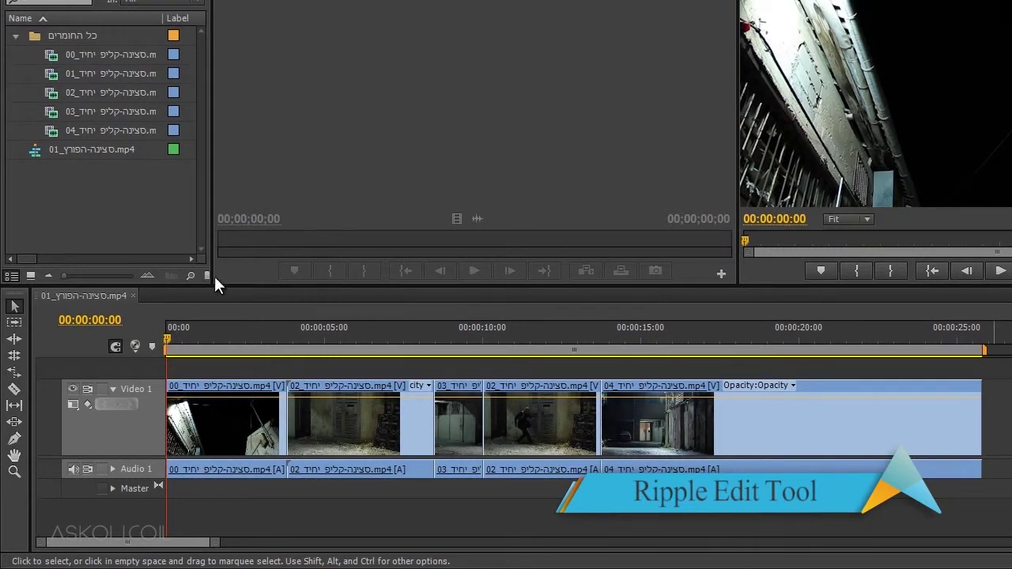
- Activate the Ripple Edit Tool in the Tools panel
click(19, 346)
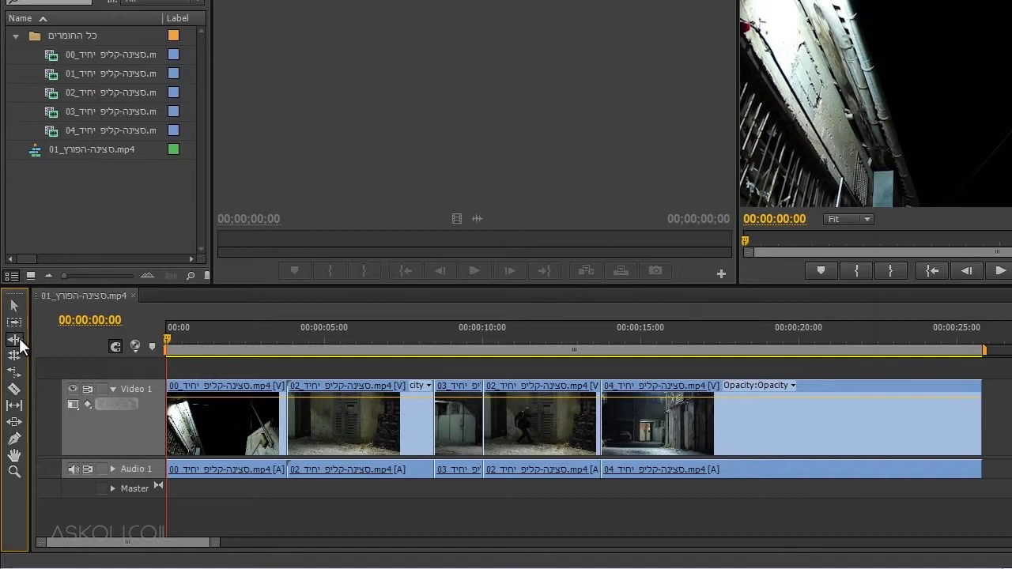
click(19, 340)
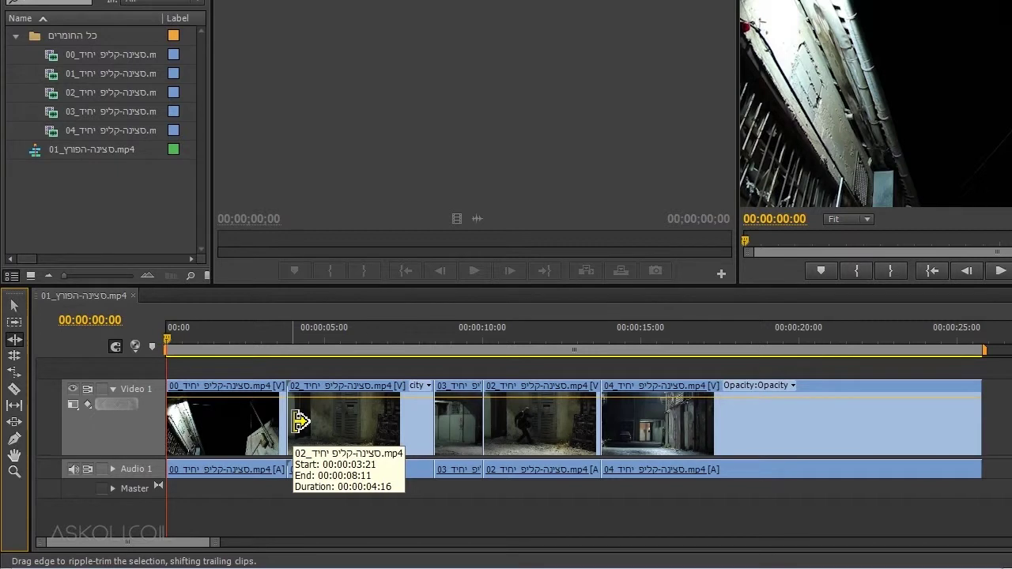
- Ripple-trim clip 02's start about one second later so the sequence runs 00:00:23:03
click(297, 421)
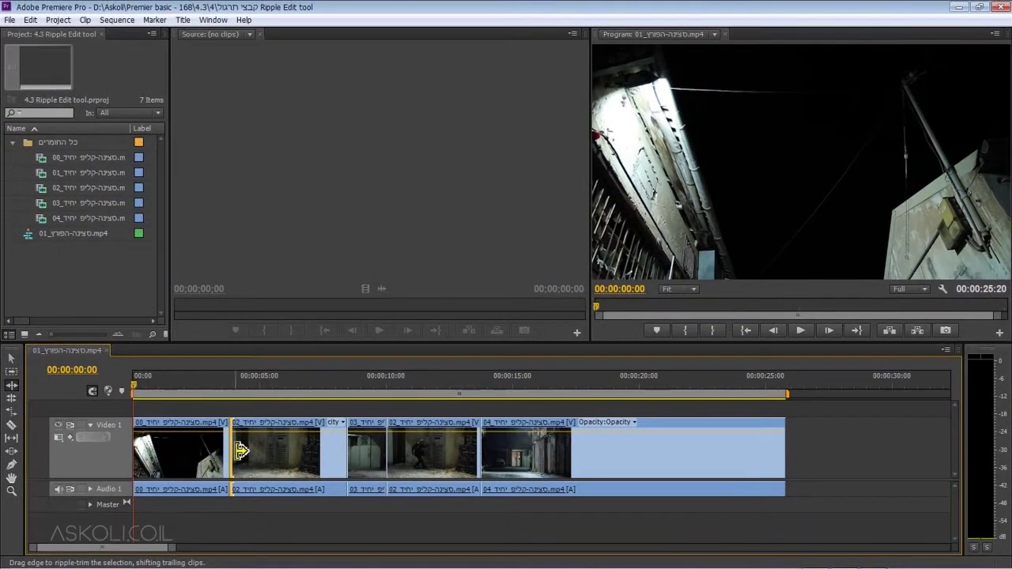
drag(242, 449, 253, 453)
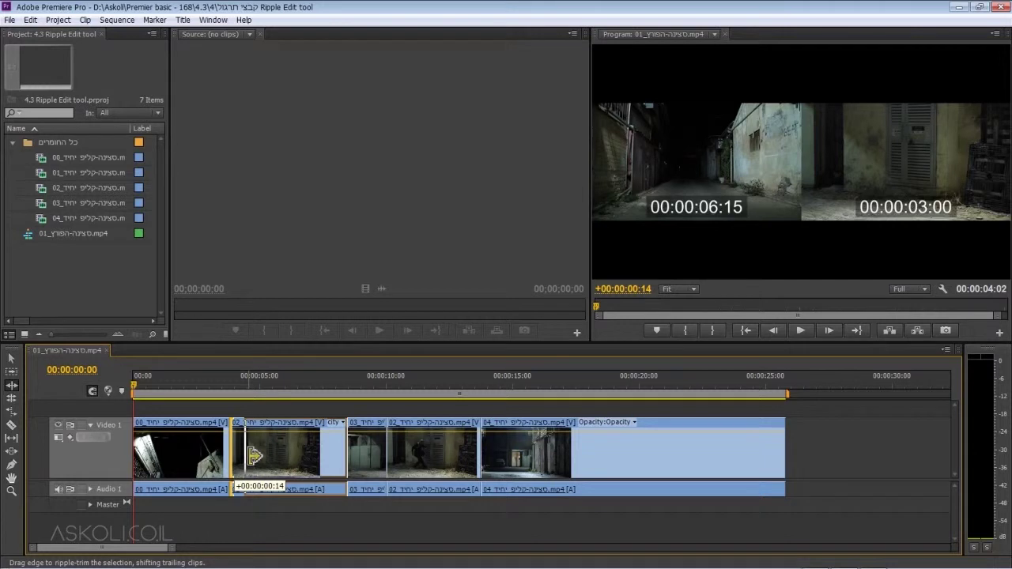
mouse_move(253, 456)
mouse_down()
mouse_move(314, 458)
mouse_move(305, 460)
mouse_up()
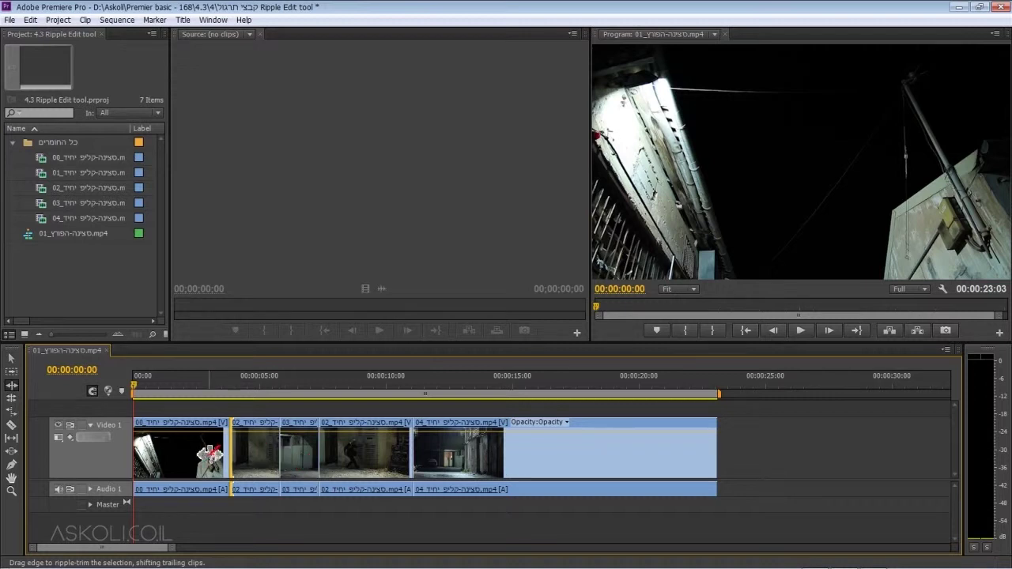
- Ripple-extend the first clip's end to the right, bringing the sequence to 00:00:24:03
click(212, 456)
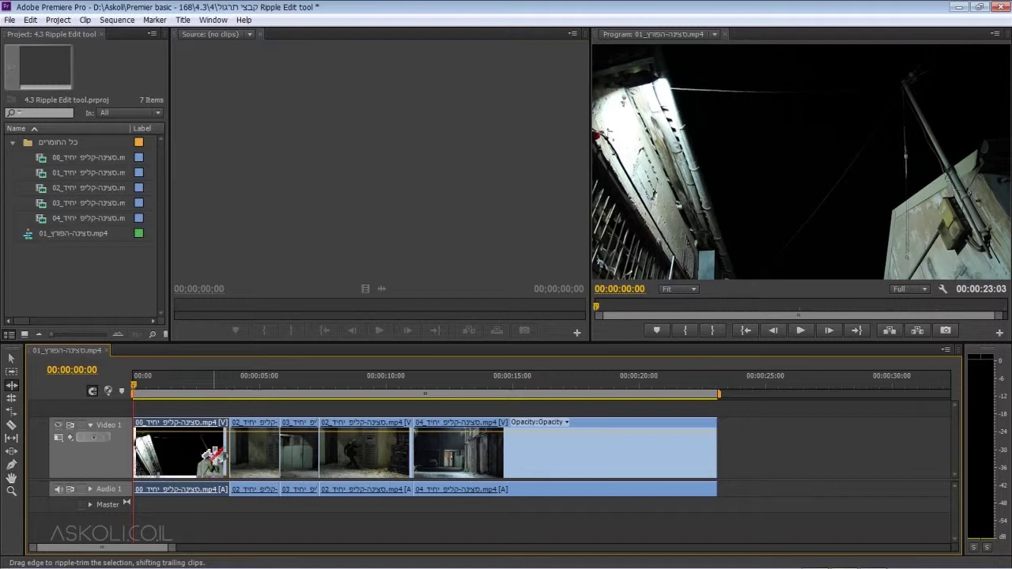
click(222, 455)
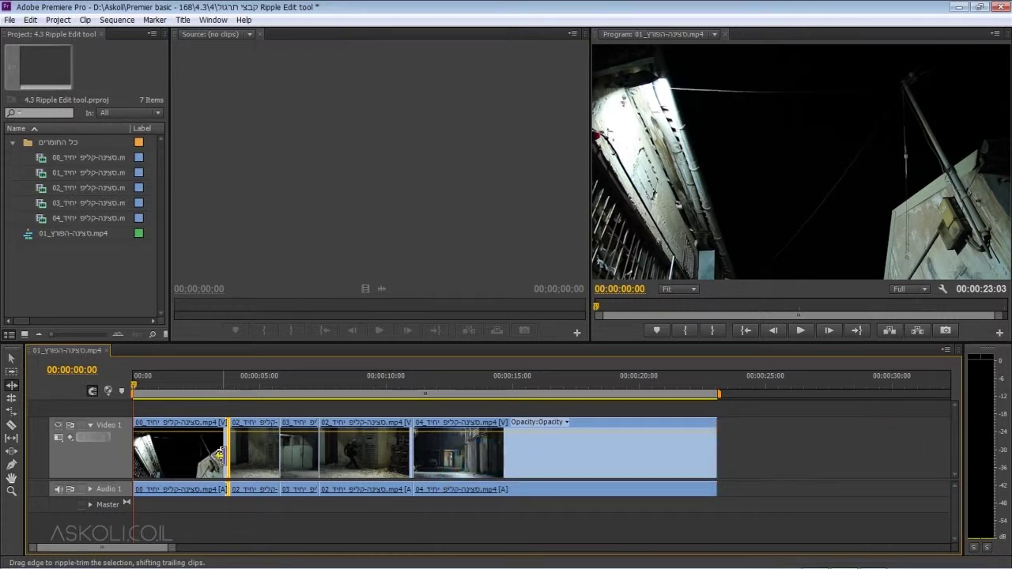
key(ctrl)
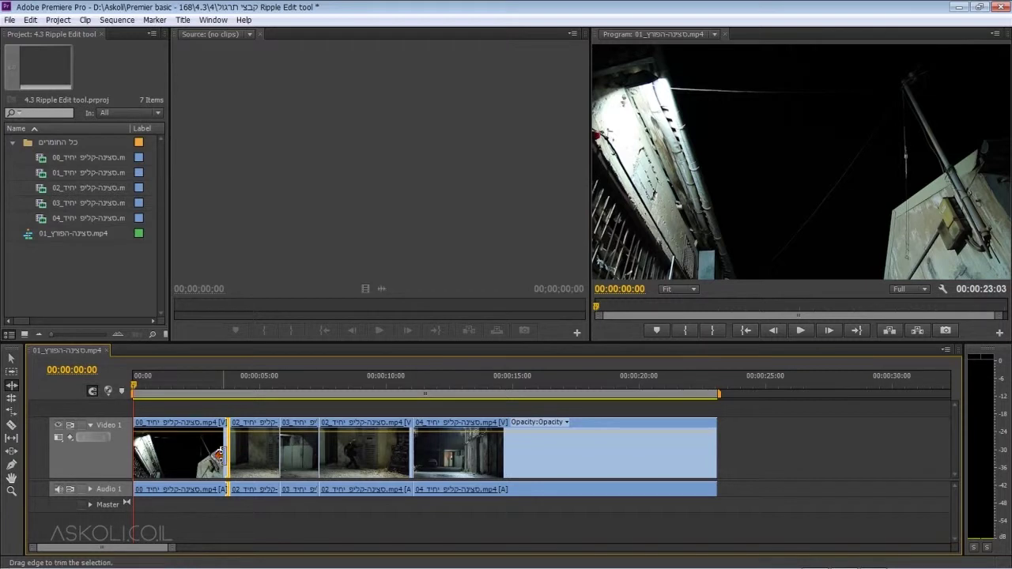
drag(219, 452, 252, 450)
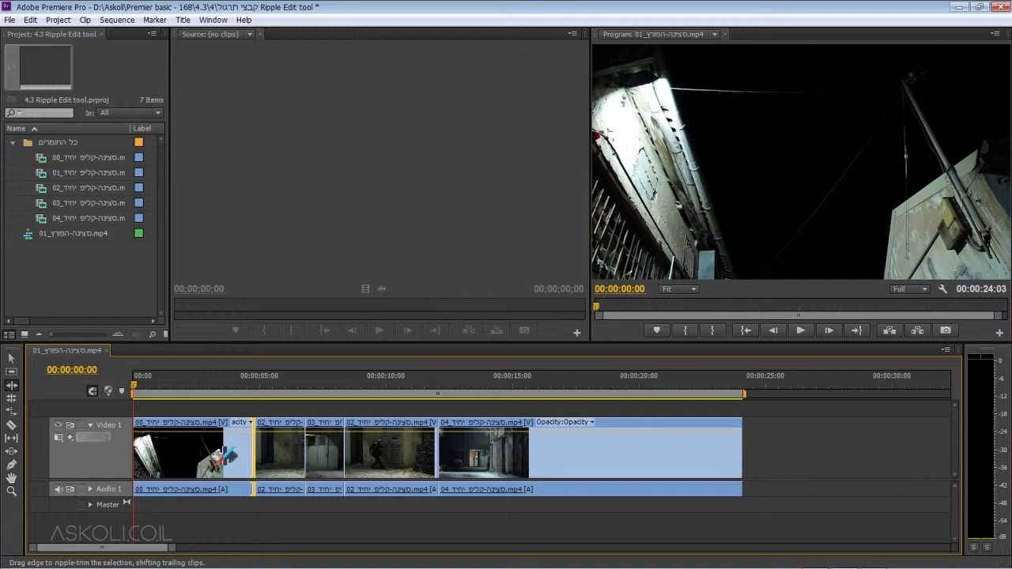
- Play the trimmed sequence, stop at 00:00:07:24, and return to the Selection Tool
key(space)
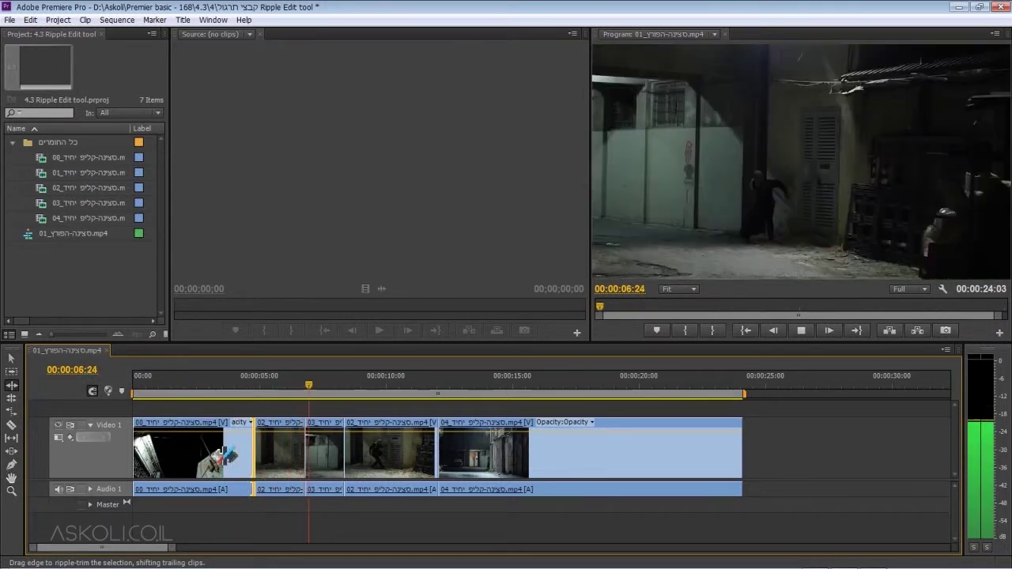
key(space)
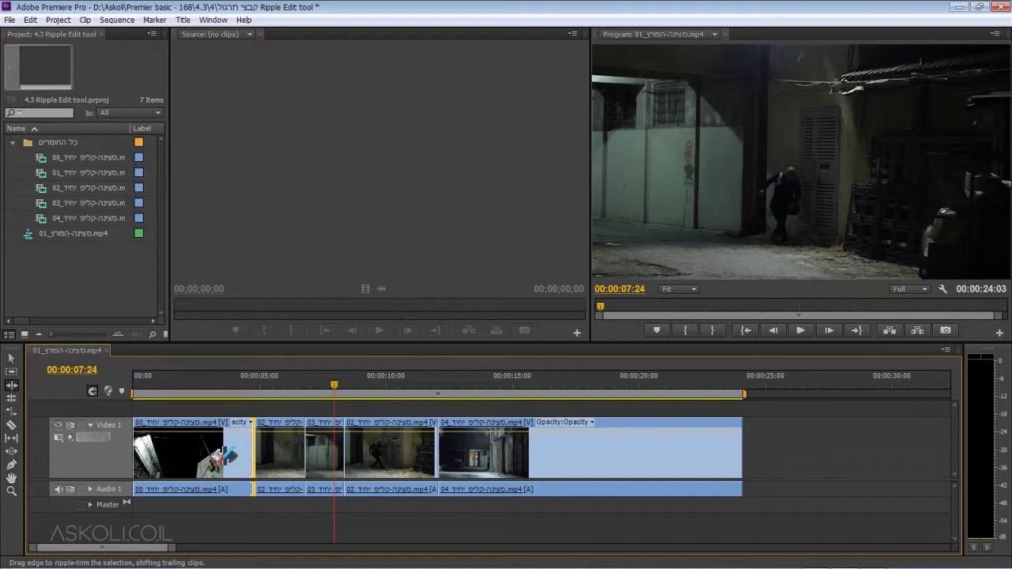
click(13, 359)
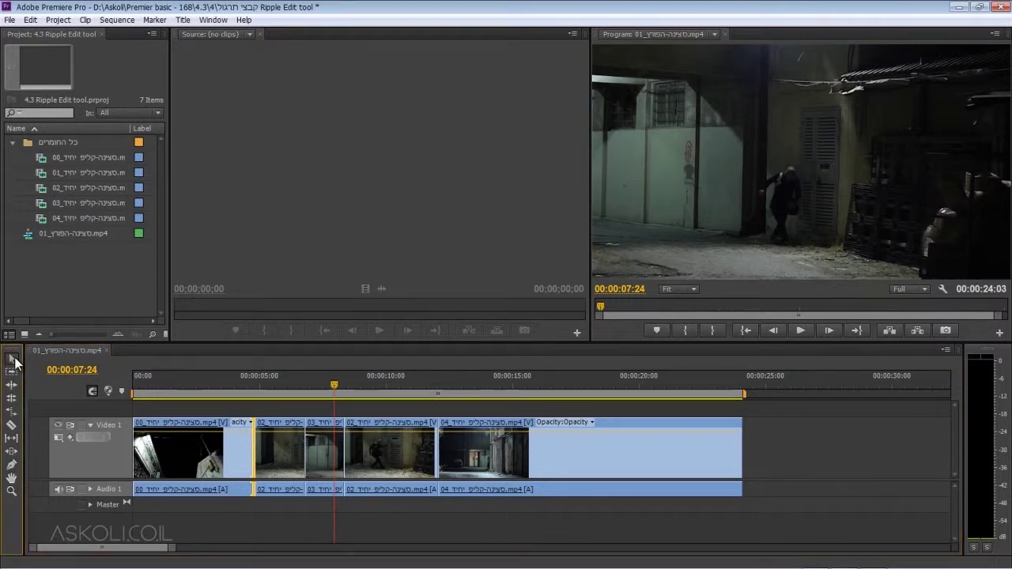
click(200, 408)
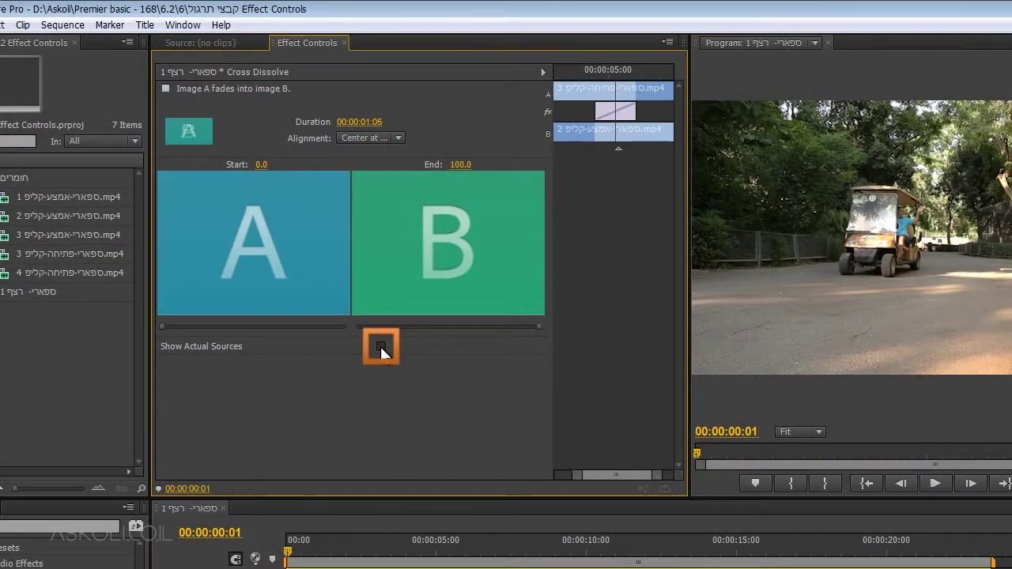
- Import the Light 1 road-sign clip and enlarge Project thumbnails to four per row
click(381, 348)
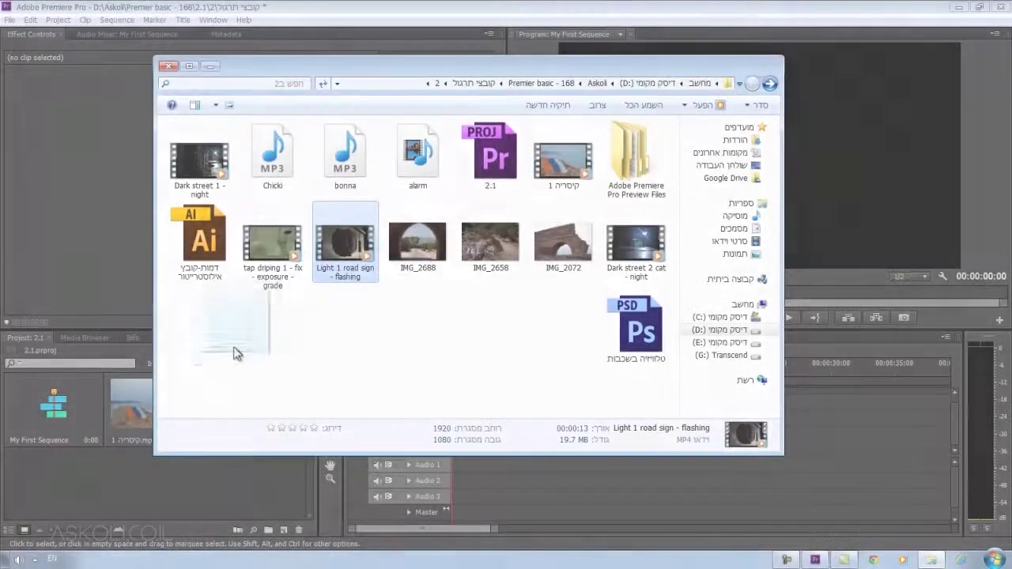
drag(345, 242, 80, 484)
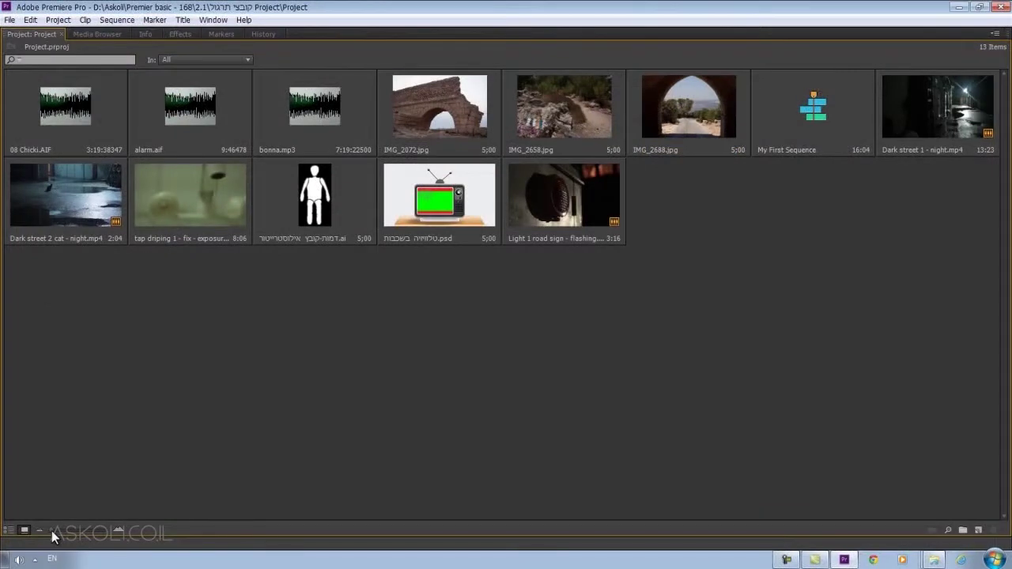
drag(51, 531, 85, 537)
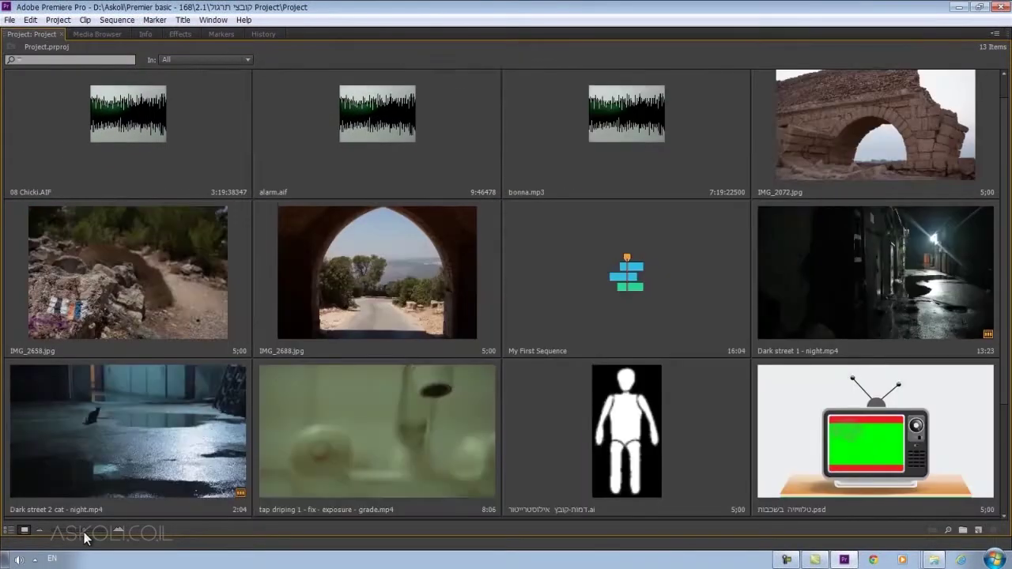